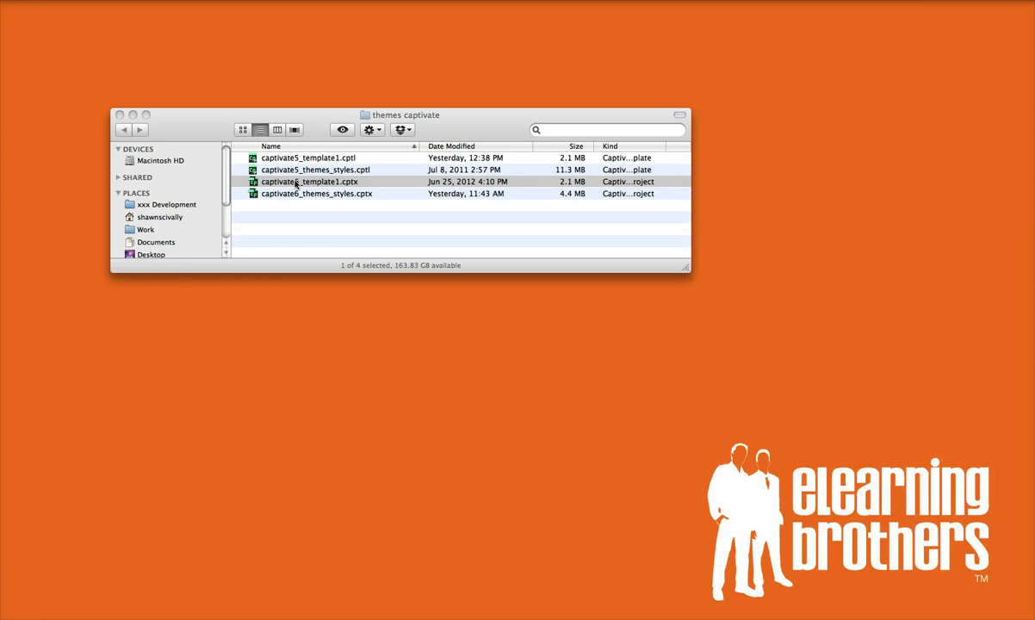
- Bring up the captivate6_themes_styles.cptx project from the themes captivate folder
{"action": "left_click", "coordinate": [303, 213]}
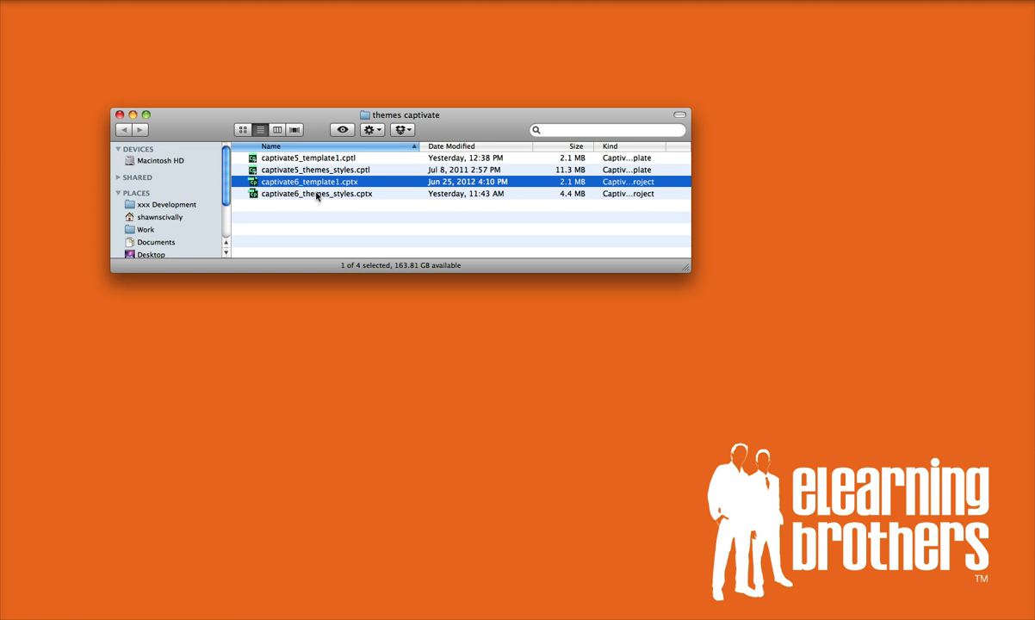
{"action": "left_click", "coordinate": [352, 197]}
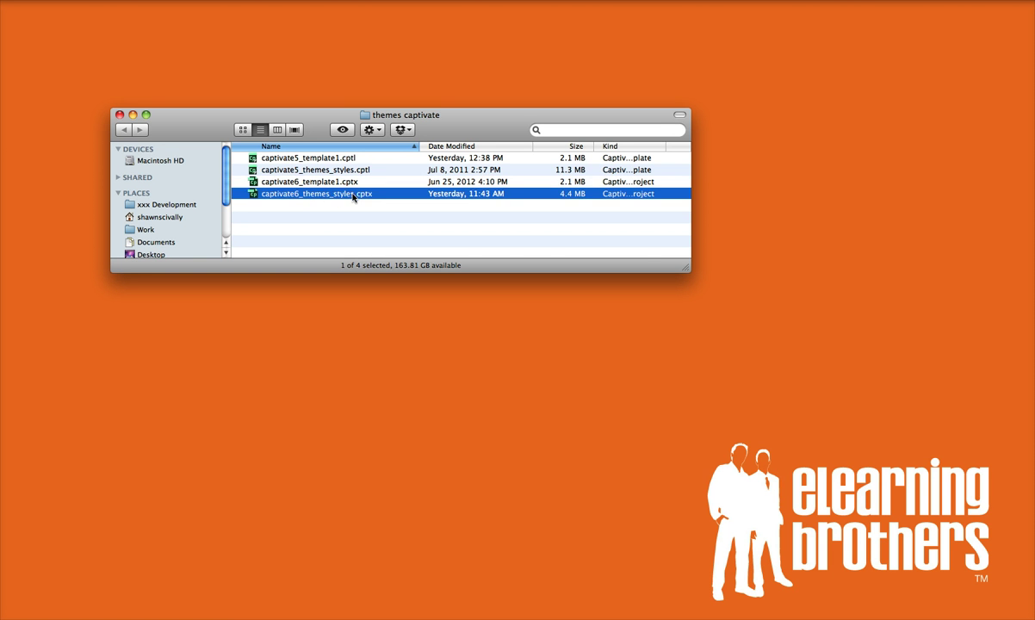
{"action": "left_click", "coordinate": [289, 181]}
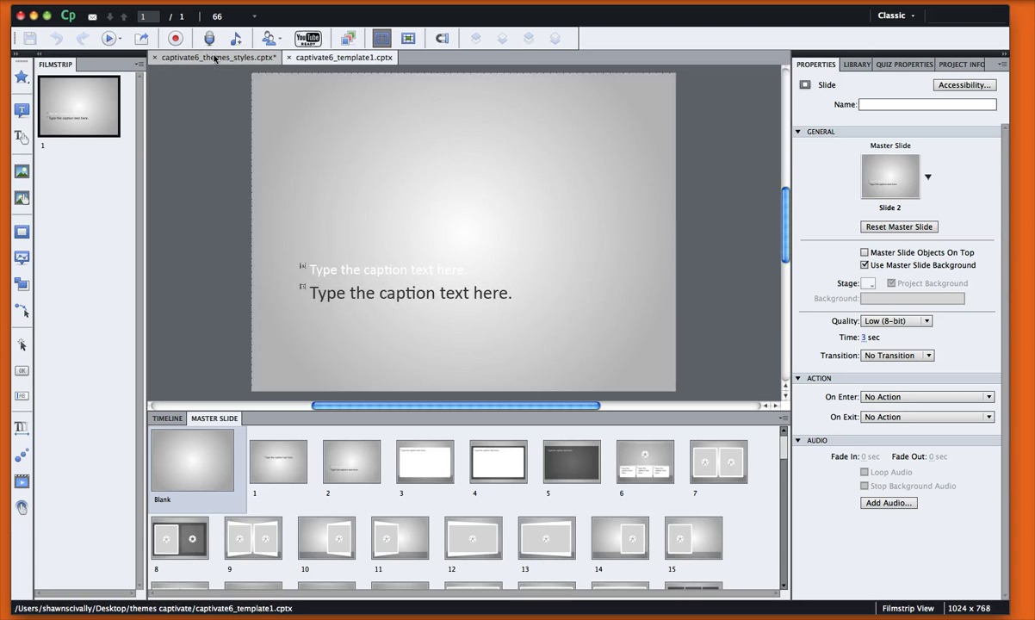
{"action": "left_click", "coordinate": [215, 58]}
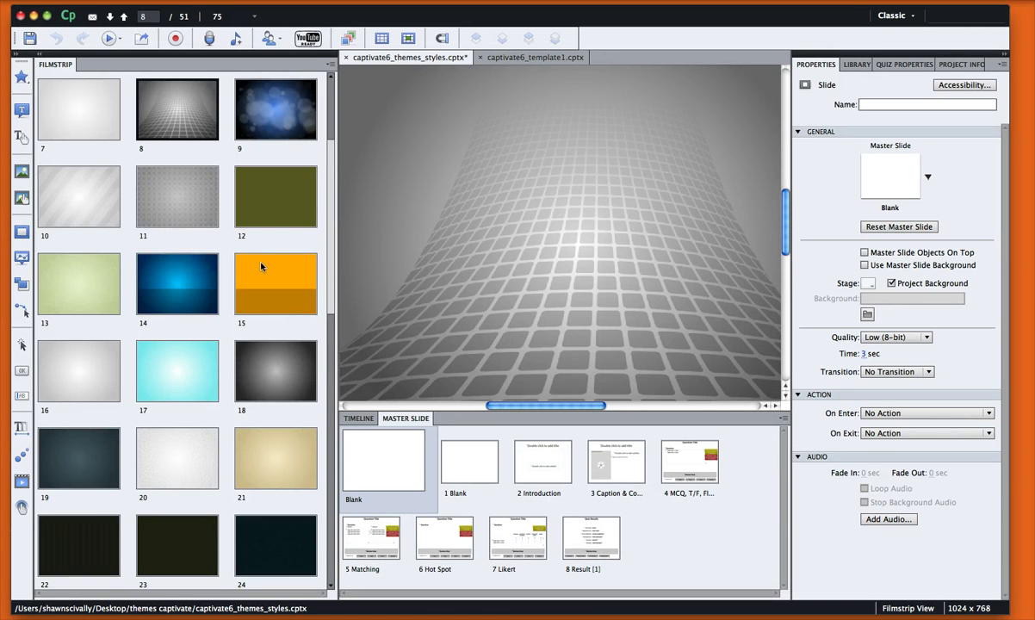
- Preview theme backgrounds on slides 35, 33, 15, 9 and 5, then pick golden star slide 4
{"action": "scroll", "coordinate": [261, 267], "scroll_direction": "down", "scroll_amount": 10}
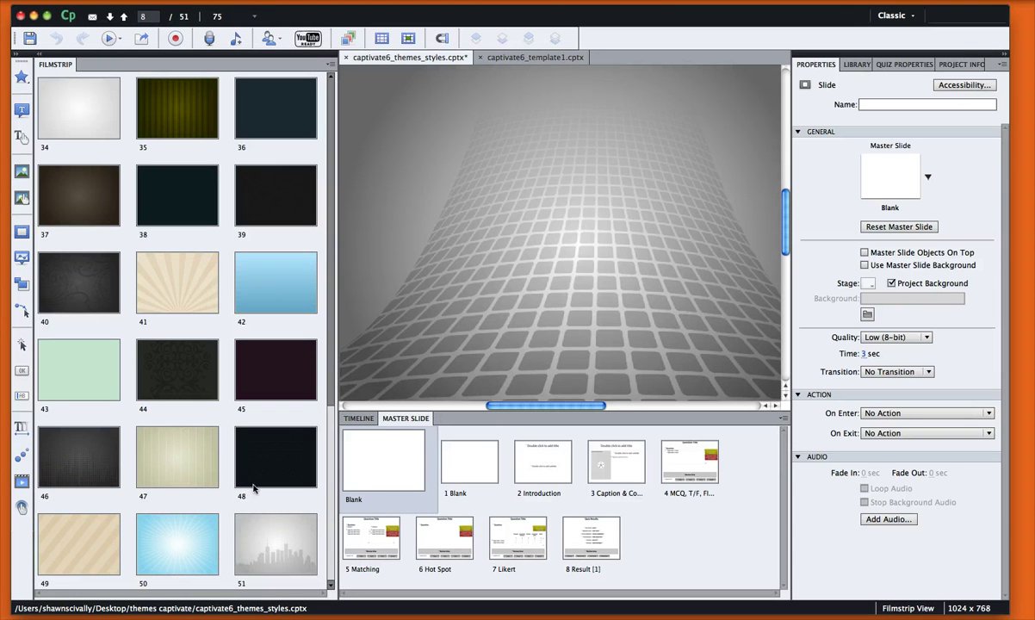
{"action": "scroll", "coordinate": [219, 367], "scroll_direction": "up", "scroll_amount": 3}
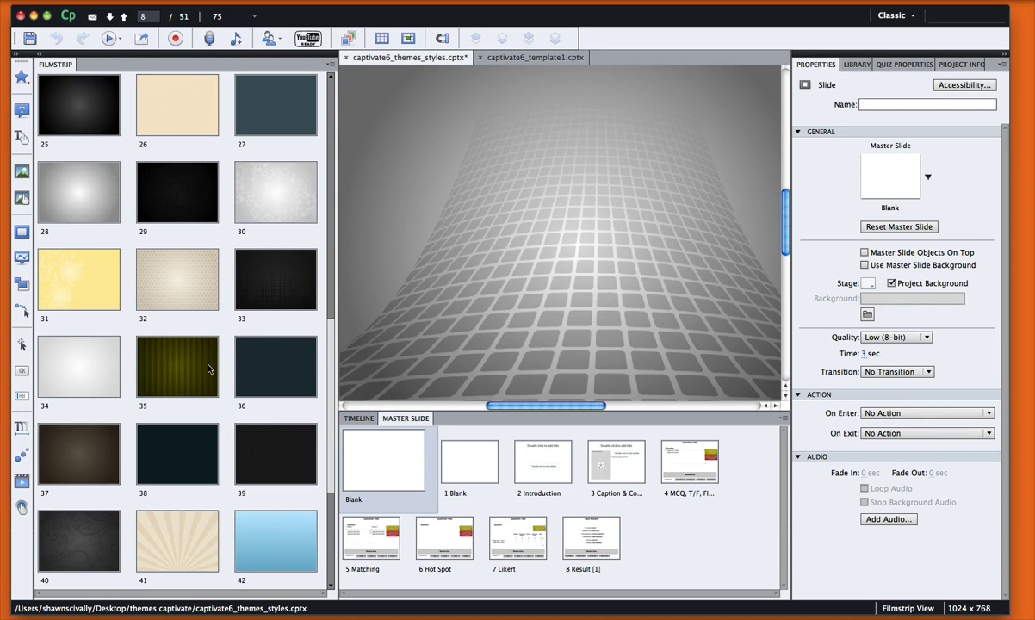
{"action": "left_click", "coordinate": [196, 375]}
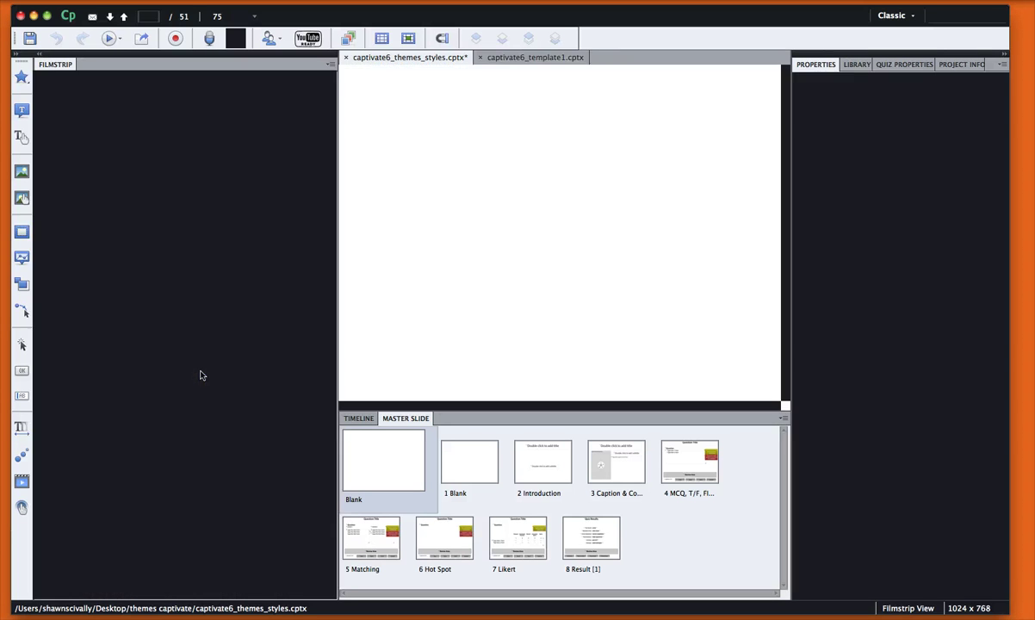
{"action": "left_click", "coordinate": [243, 373]}
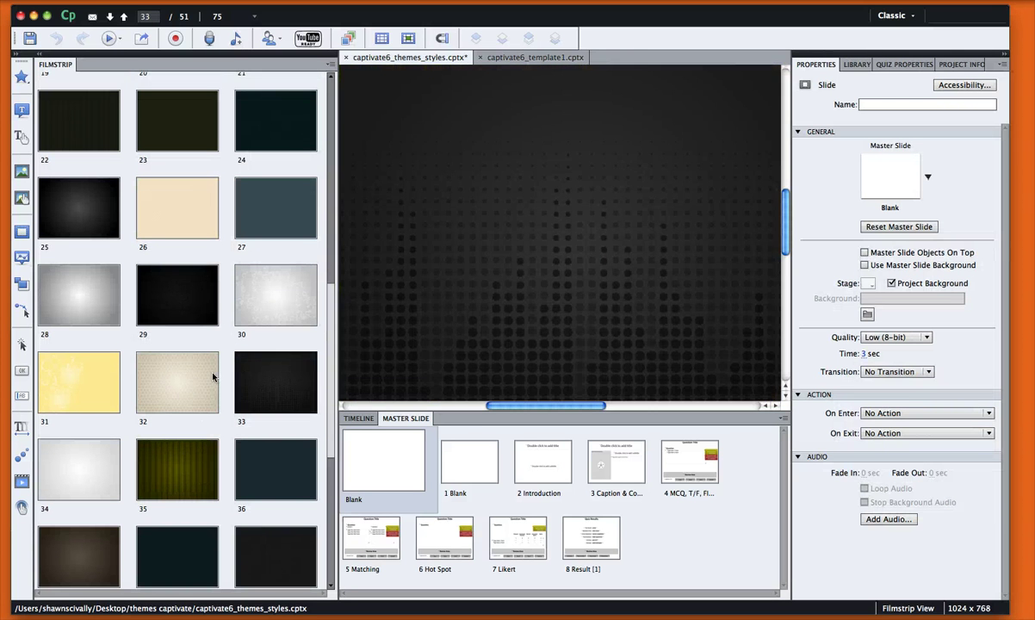
{"action": "scroll", "coordinate": [266, 332], "scroll_direction": "up", "scroll_amount": 5}
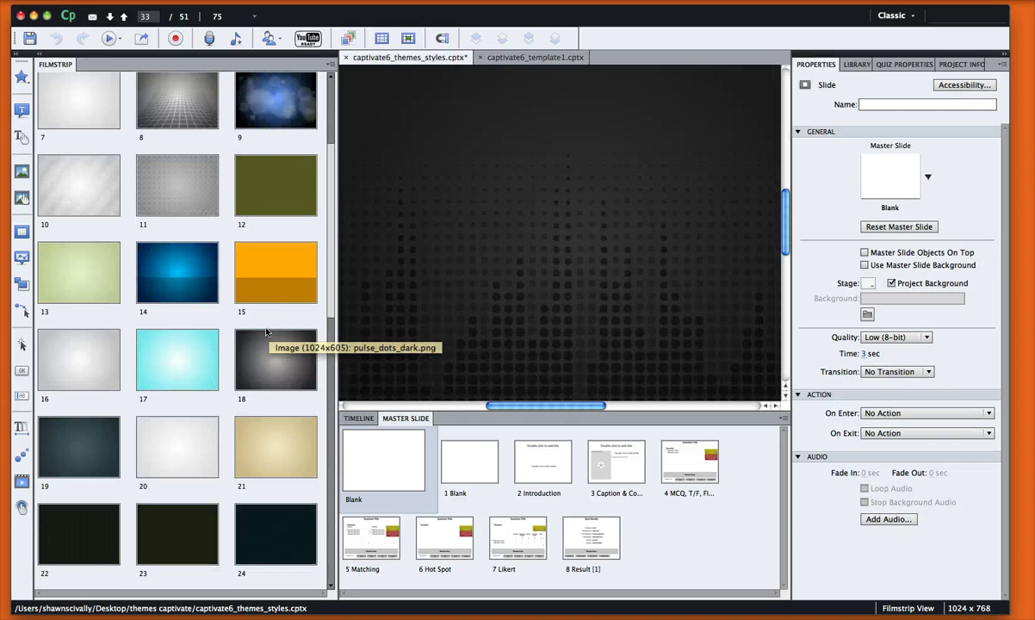
{"action": "left_click", "coordinate": [270, 268]}
{"action": "scroll", "coordinate": [269, 269], "scroll_direction": "up", "scroll_amount": 3}
{"action": "left_click", "coordinate": [268, 272]}
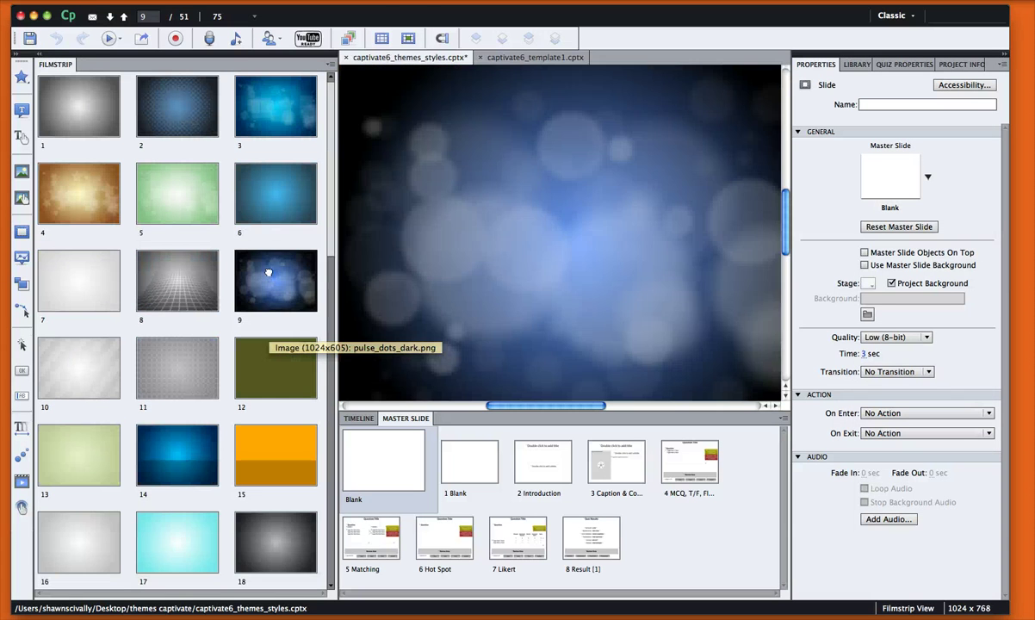
{"action": "left_click", "coordinate": [185, 203]}
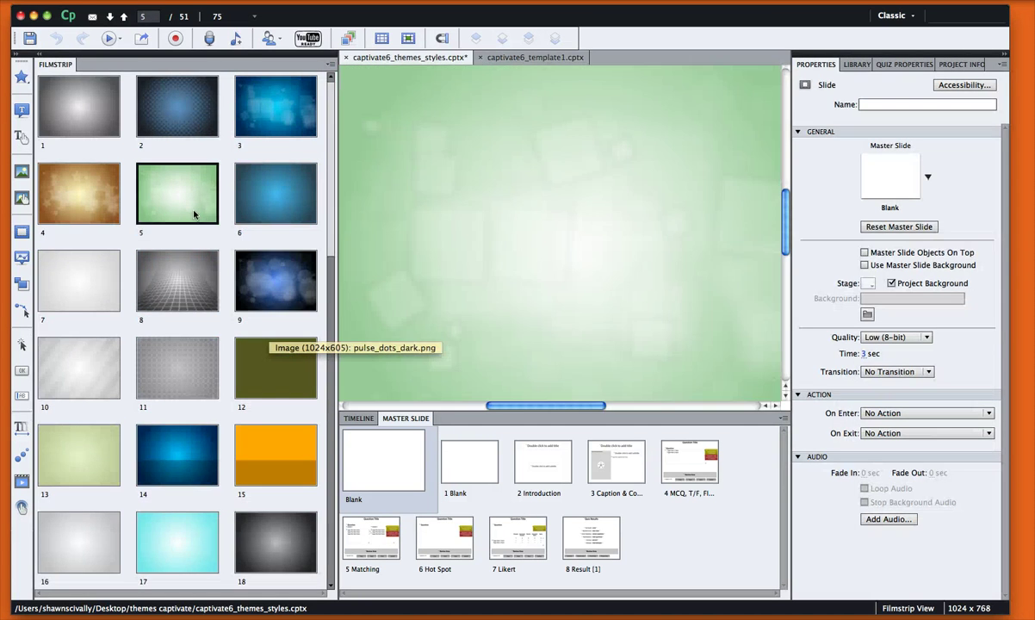
{"action": "left_click", "coordinate": [88, 196]}
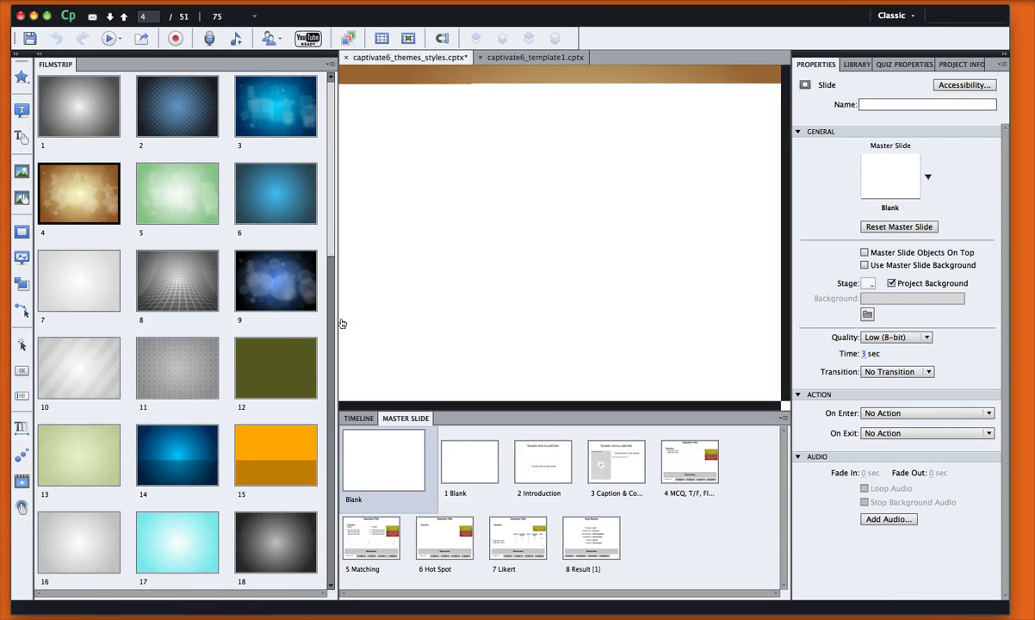
- Widen the stage, zoom out on slide 4 and copy its golden star background image
{"action": "left_click_drag", "start_coordinate": [341, 323], "coordinate": [190, 321]}
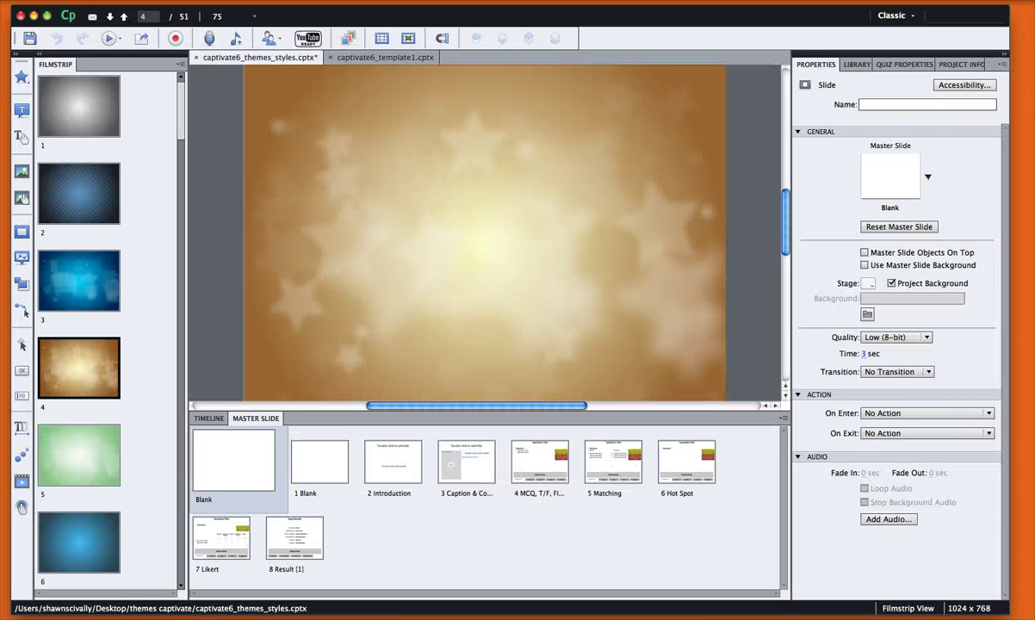
{"action": "left_click", "coordinate": [184, 0]}
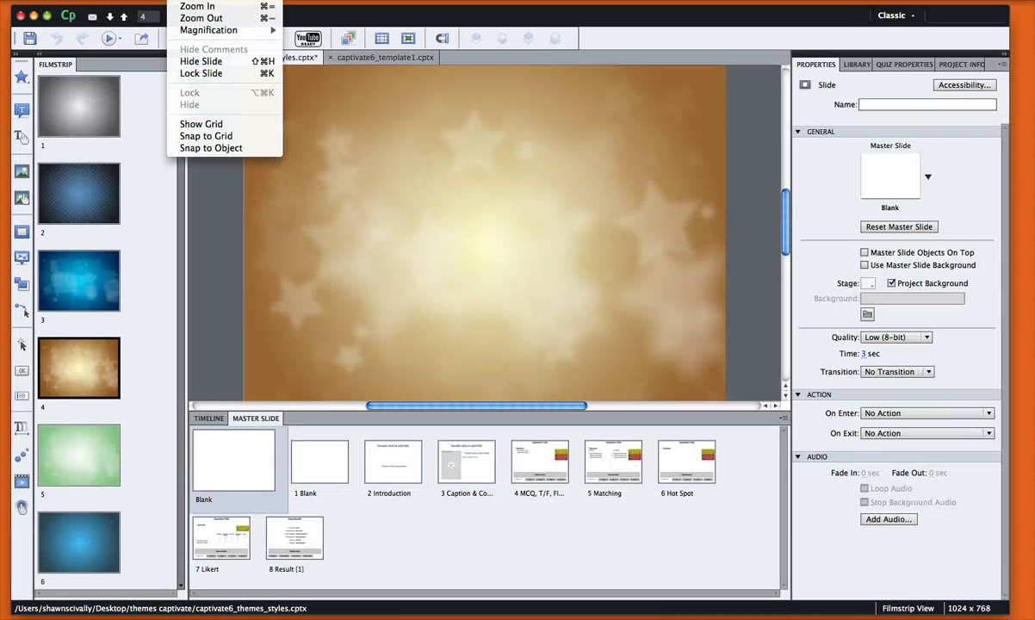
{"action": "left_click", "coordinate": [192, 18]}
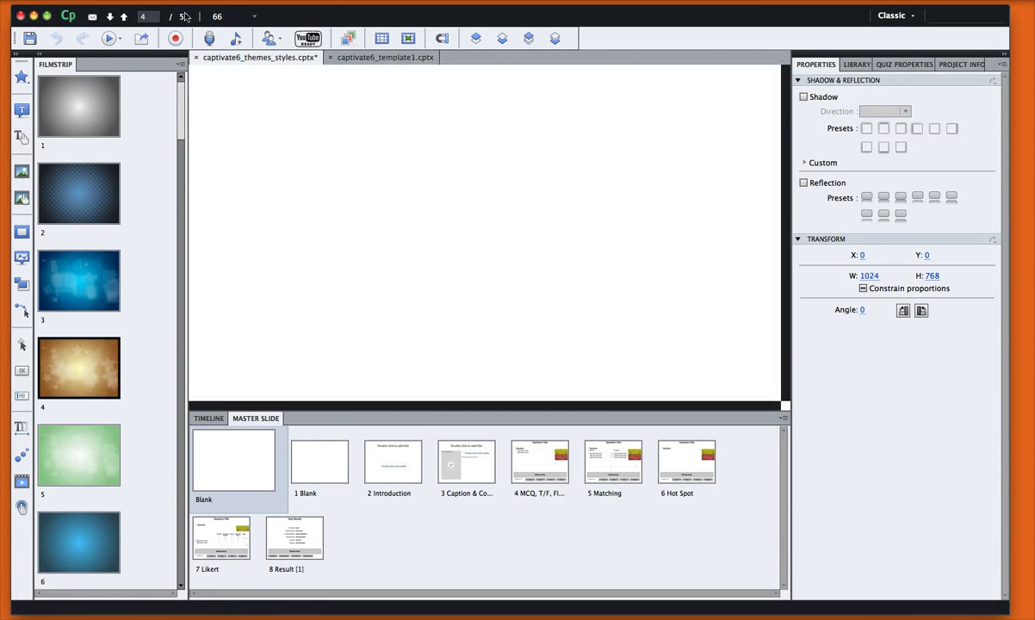
{"action": "left_click", "coordinate": [159, 4]}
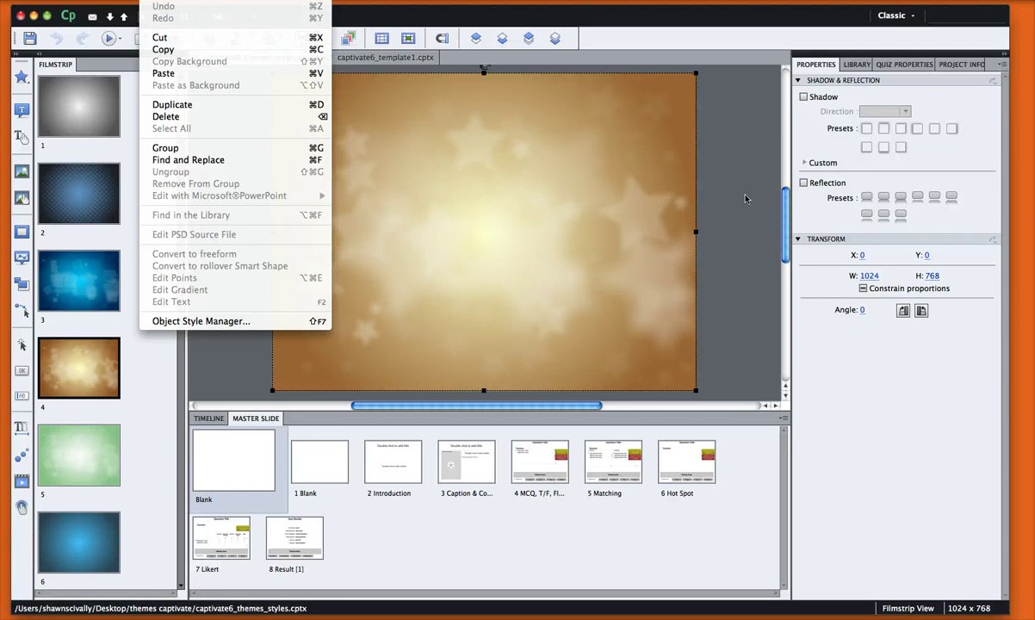
{"action": "left_click", "coordinate": [698, 182]}
- Replace the grey gradient on template1's Blank main master slide with the pasted star image
{"action": "left_click", "coordinate": [392, 58]}
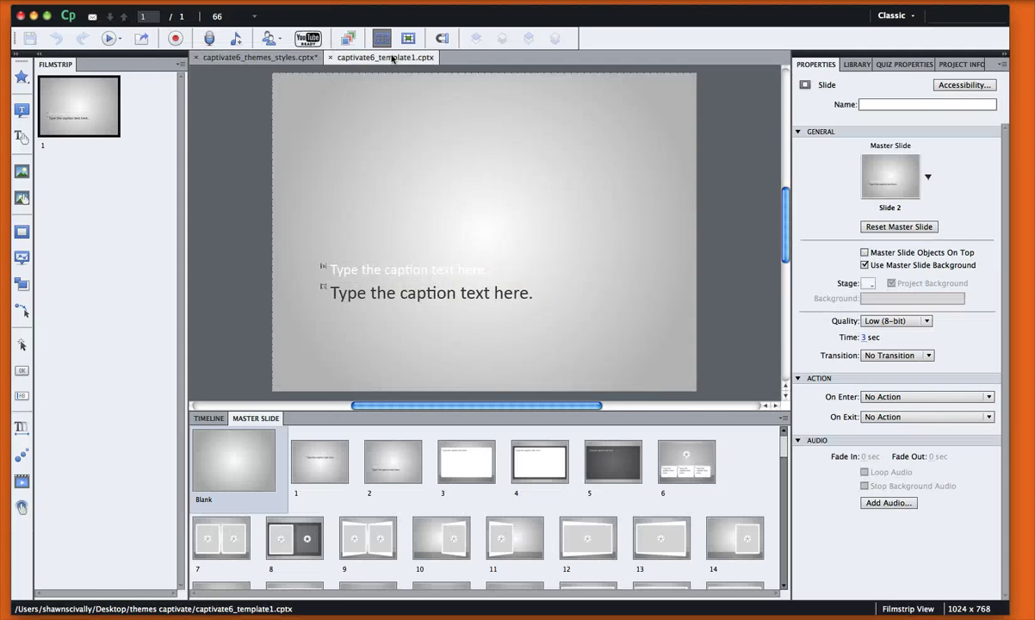
{"action": "left_click", "coordinate": [246, 463]}
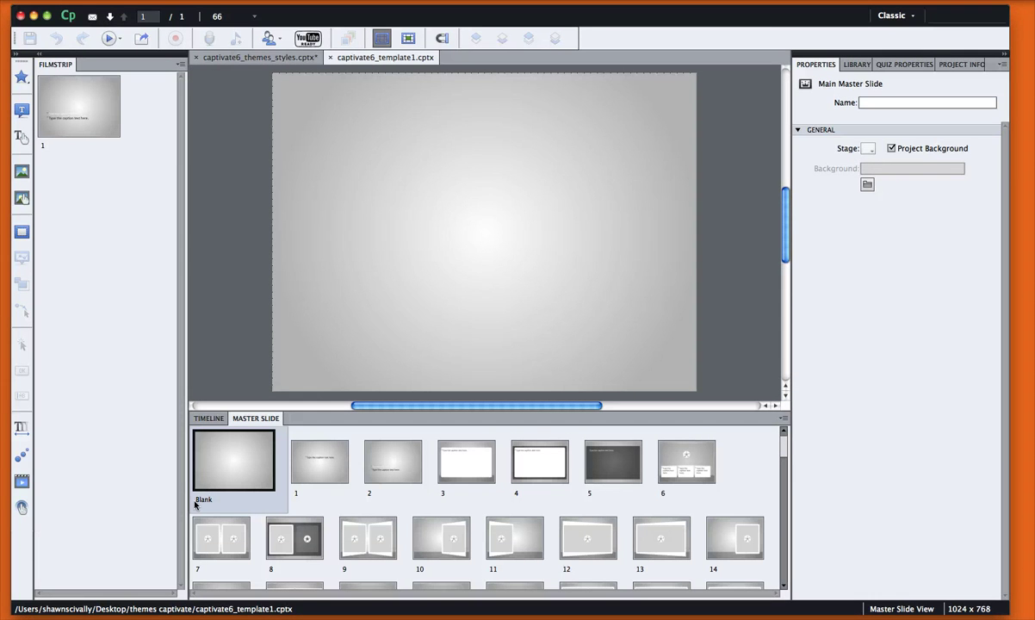
{"action": "left_click", "coordinate": [378, 273]}
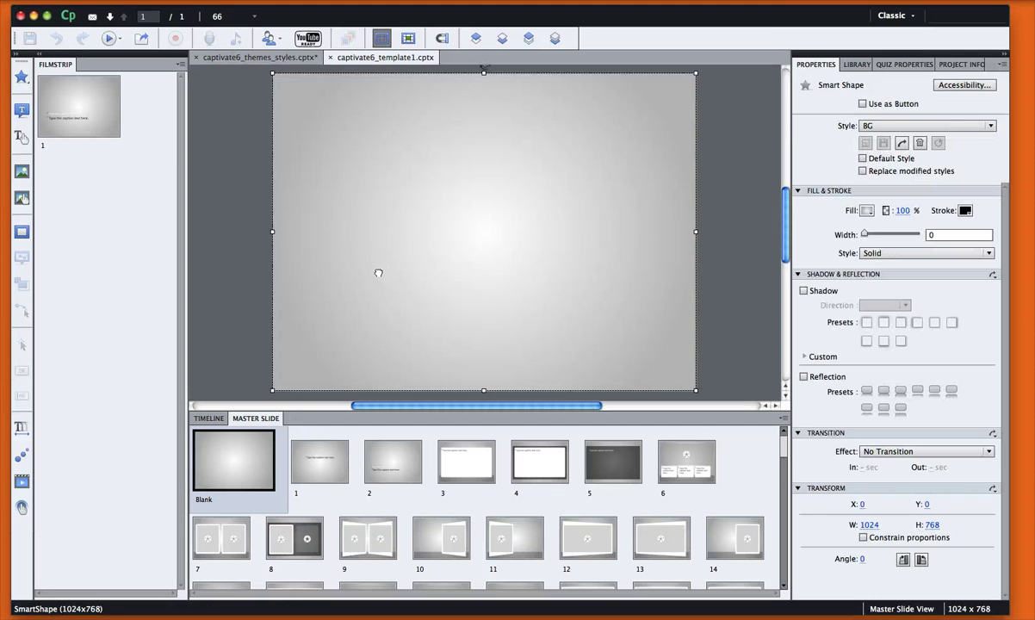
{"action": "key", "text": "Delete"}
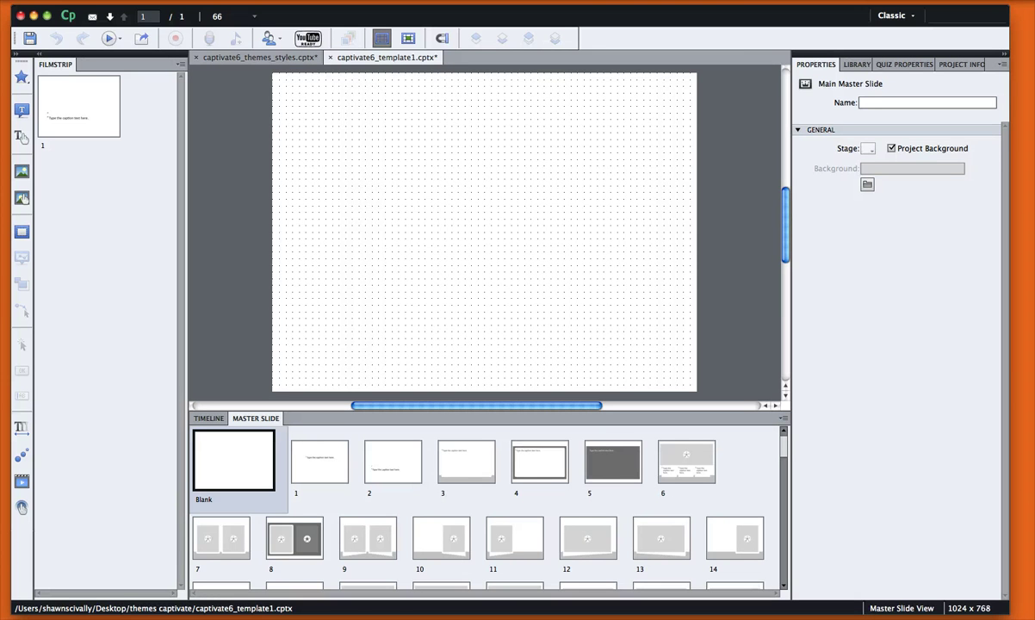
{"action": "key", "text": "super+v"}
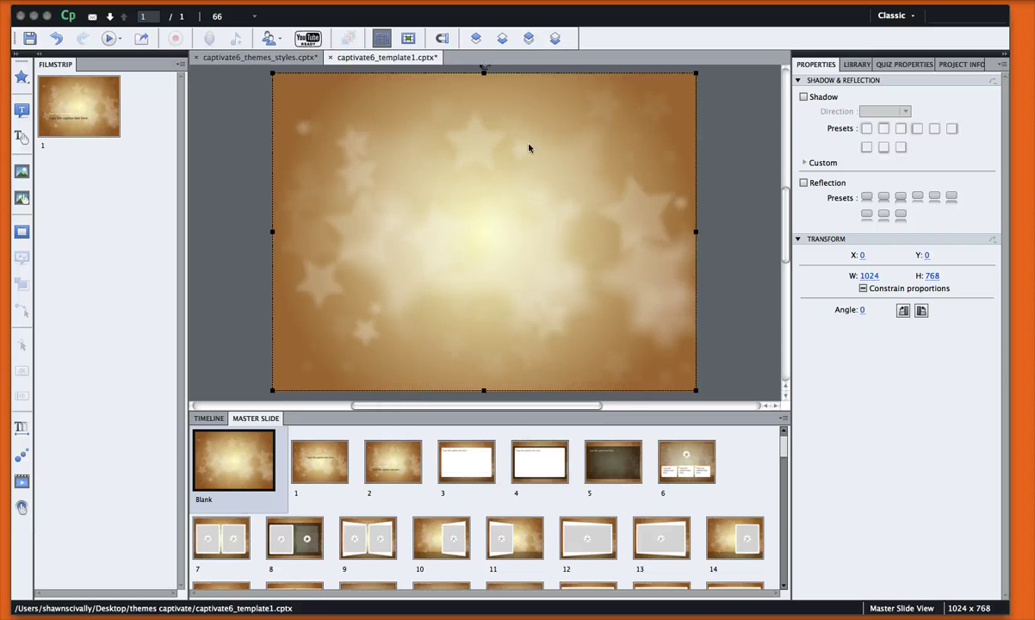
- Browse the master slides and display master slide 42, the three-placeholder layout with arrows
{"action": "left_click", "coordinate": [736, 243]}
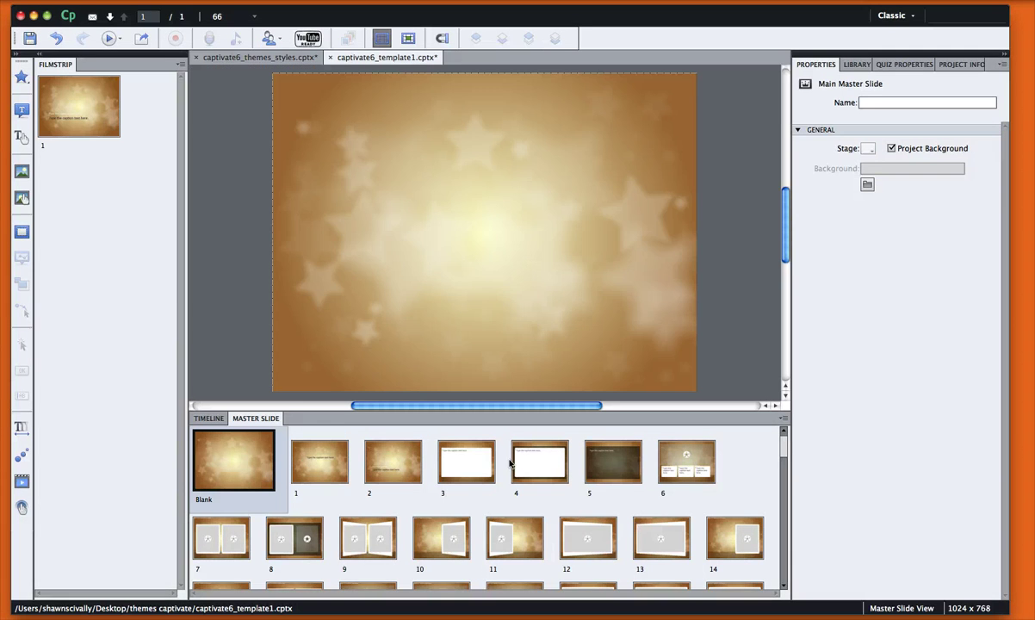
{"action": "scroll", "coordinate": [490, 453], "scroll_direction": "down", "scroll_amount": 2}
{"action": "scroll", "coordinate": [495, 465], "scroll_direction": "down", "scroll_amount": 1}
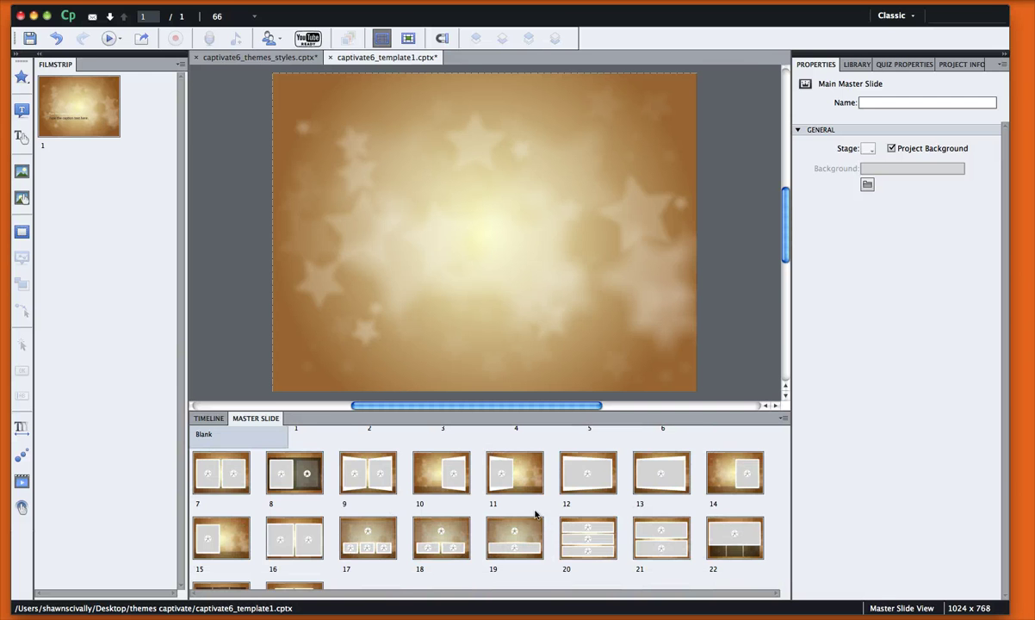
{"action": "scroll", "coordinate": [517, 508], "scroll_direction": "down", "scroll_amount": 3}
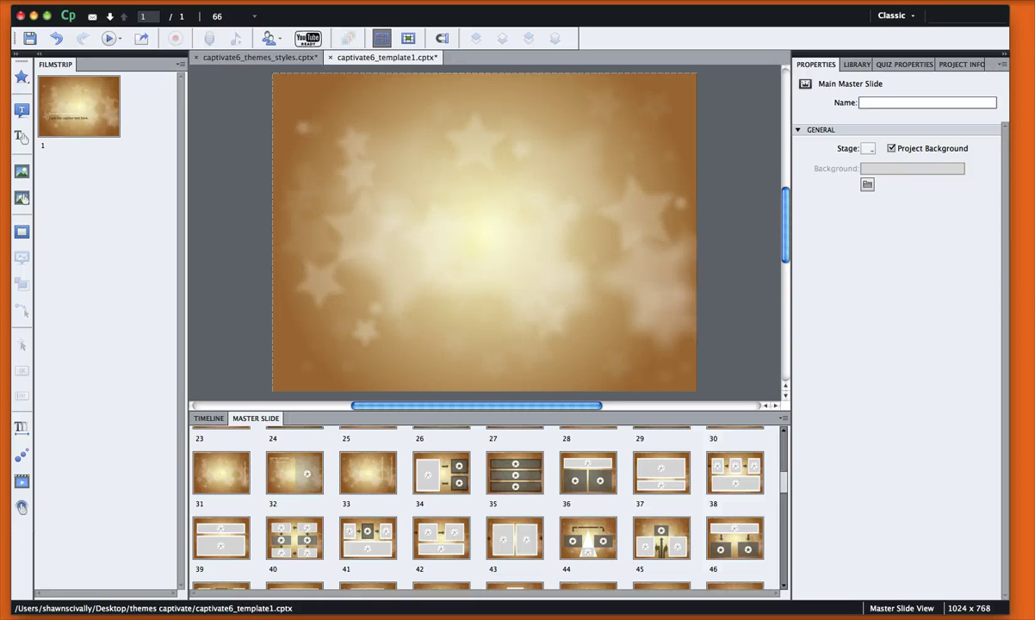
{"action": "left_click", "coordinate": [441, 537]}
{"action": "scroll", "coordinate": [551, 517], "scroll_direction": "up", "scroll_amount": 2}
{"action": "scroll", "coordinate": [566, 531], "scroll_direction": "down", "scroll_amount": 5}
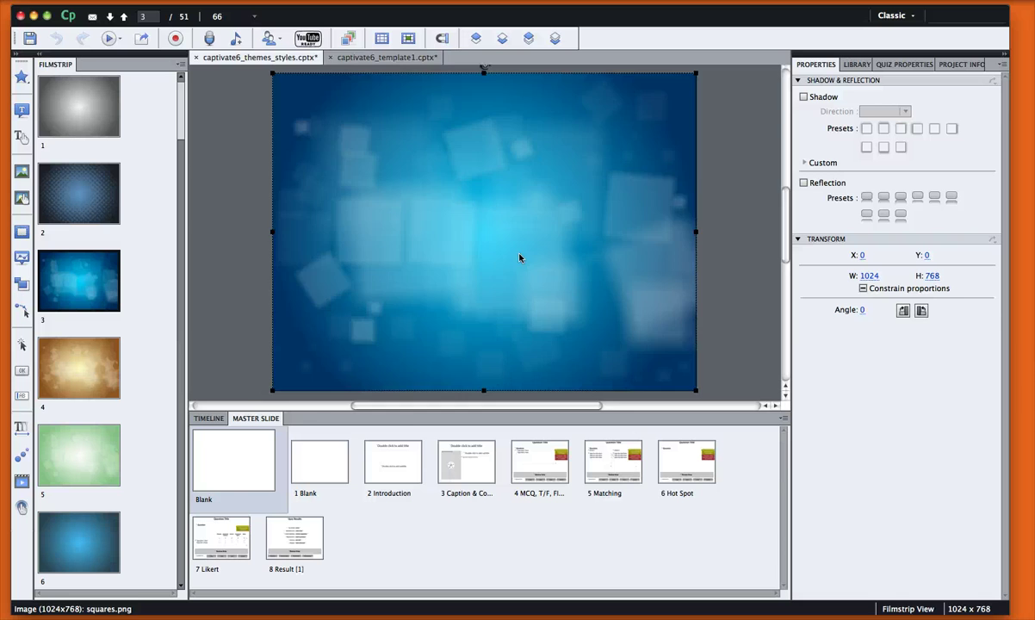
- Delete the stars.png background from template1's Blank main master slide
{"action": "left_click", "coordinate": [389, 58]}
{"action": "scroll", "coordinate": [224, 457], "scroll_direction": "up", "scroll_amount": 5}
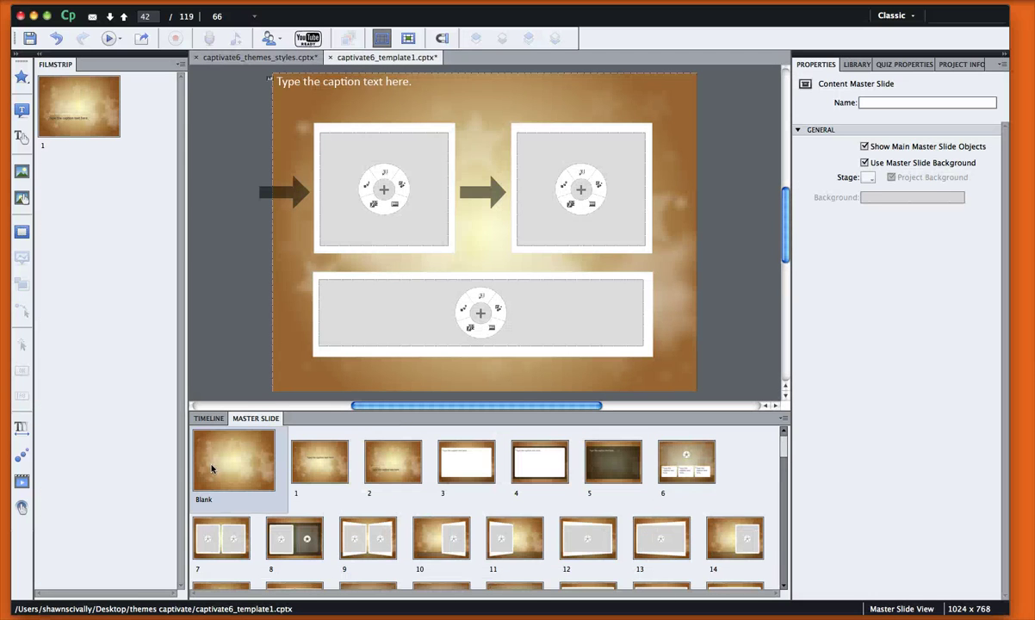
{"action": "left_click", "coordinate": [223, 463]}
{"action": "left_click", "coordinate": [482, 259]}
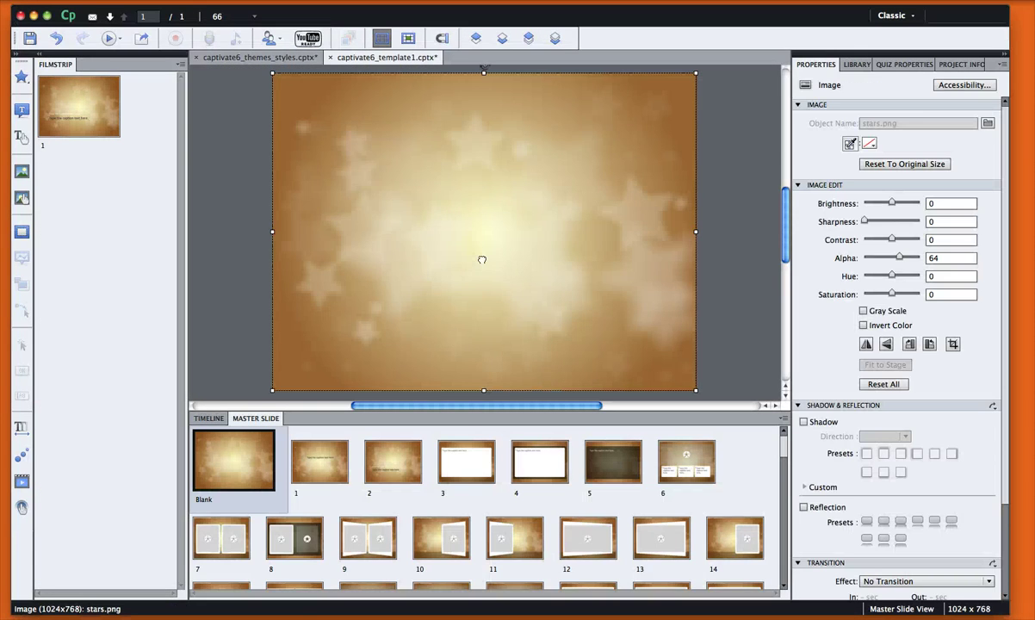
{"action": "key", "text": "Delete"}
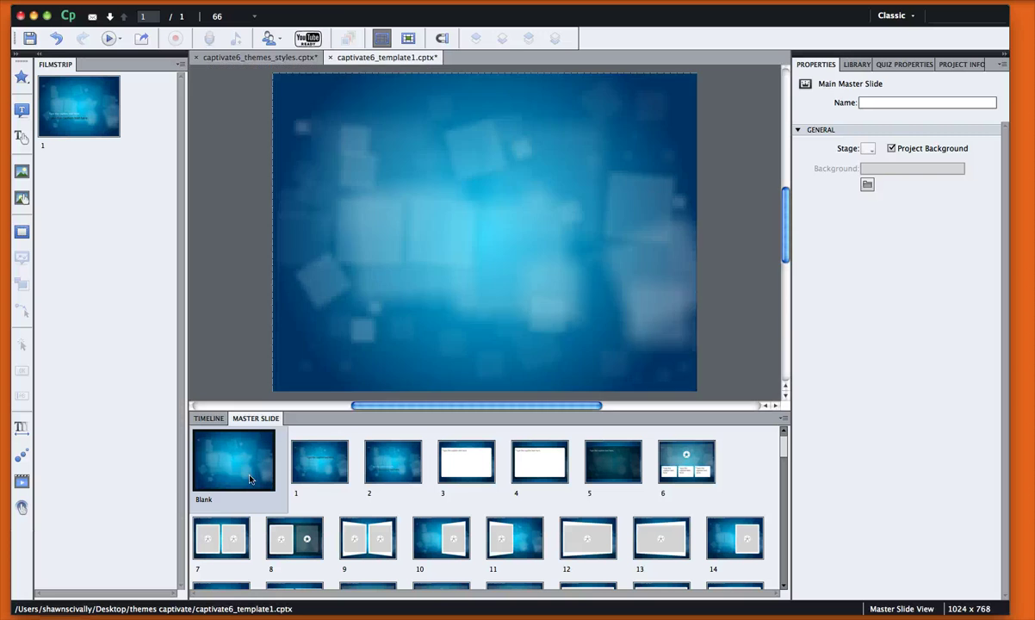
- Insert elb_logo.png onto the main master slide and move it to the top-right corner
{"action": "left_click", "coordinate": [216, 0]}
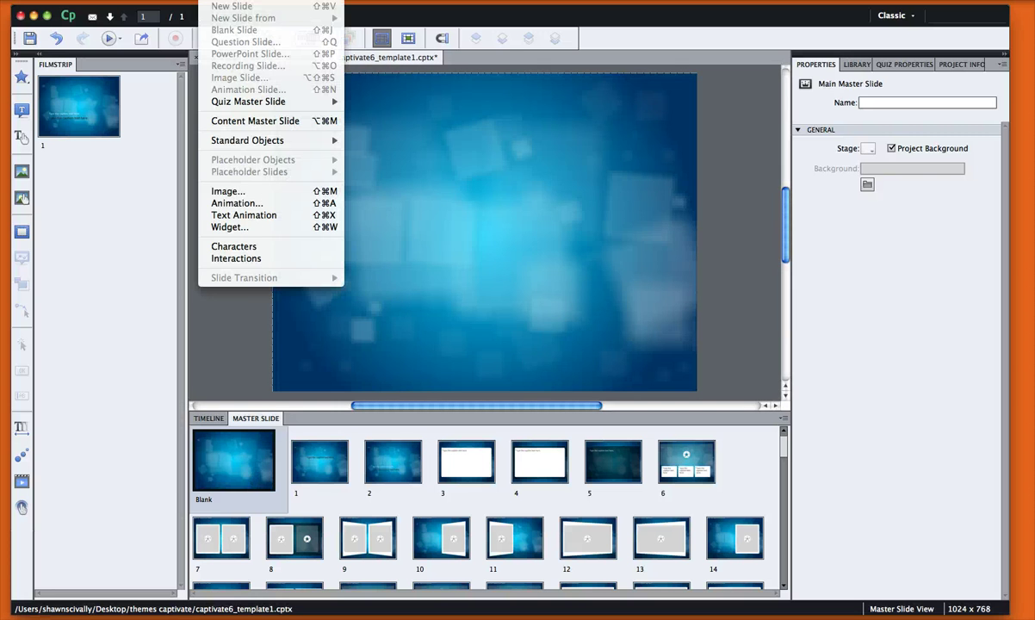
{"action": "left_click", "coordinate": [234, 195]}
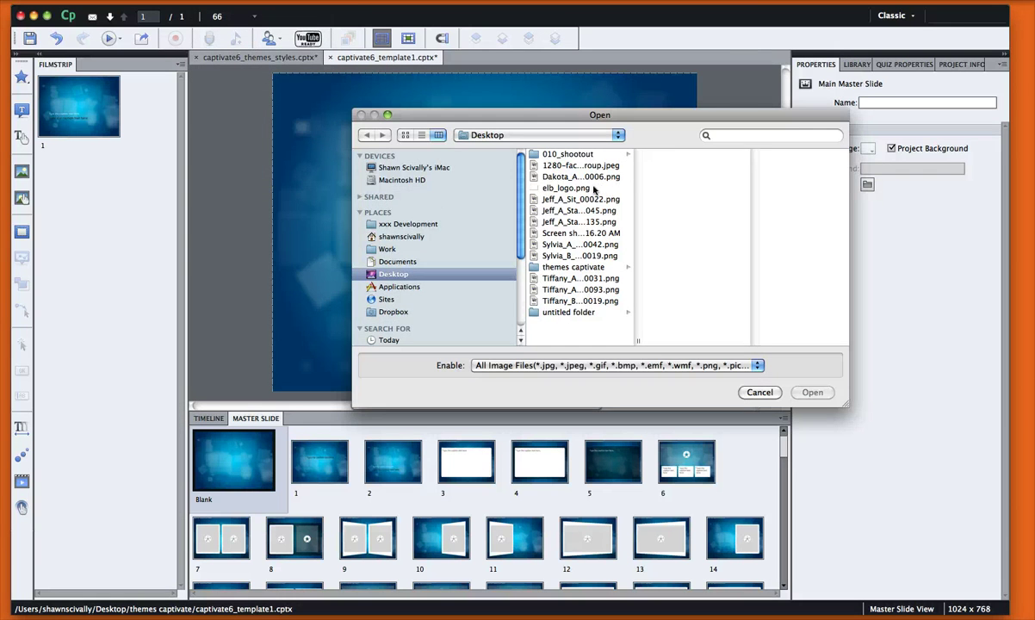
{"action": "left_click", "coordinate": [564, 186]}
{"action": "left_click", "coordinate": [802, 390]}
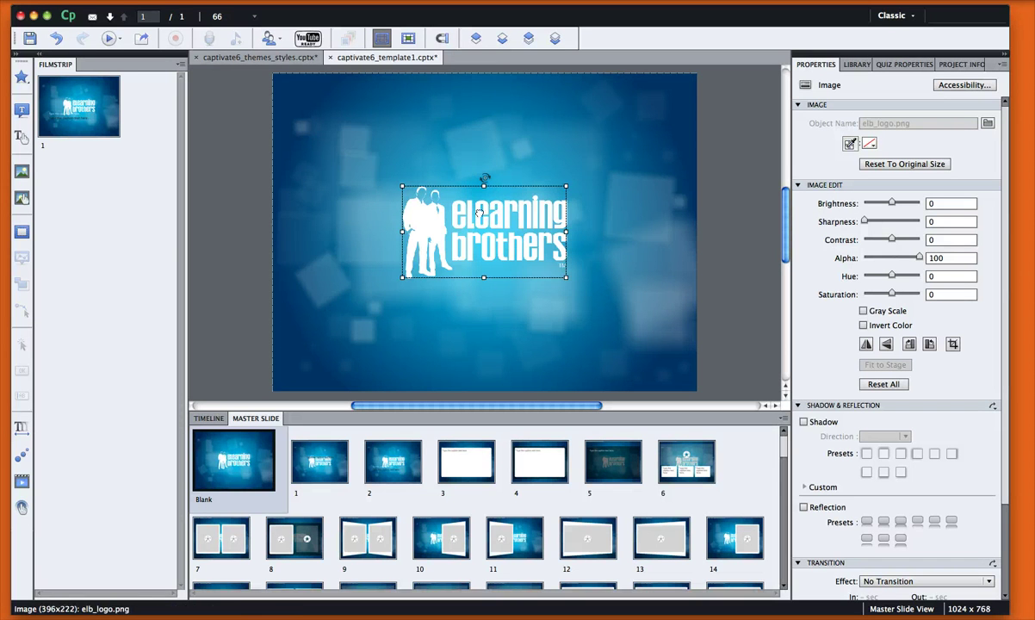
{"action": "left_click_drag", "start_coordinate": [606, 105], "coordinate": [605, 105]}
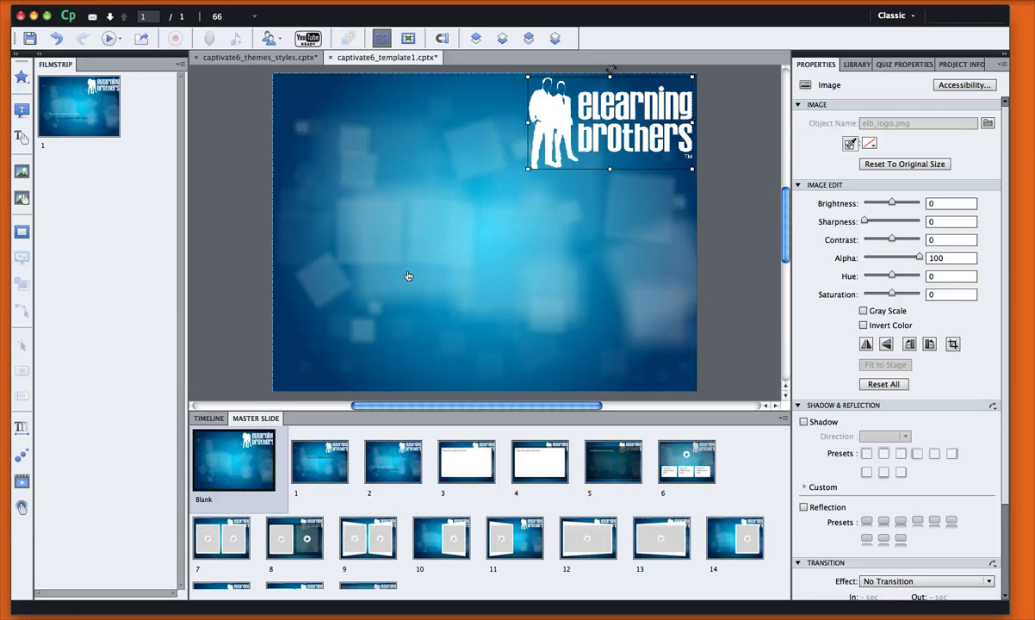
- Shrink the logo and set its Alpha to 15 so it becomes a faint watermark
{"action": "key", "text": "super+z"}
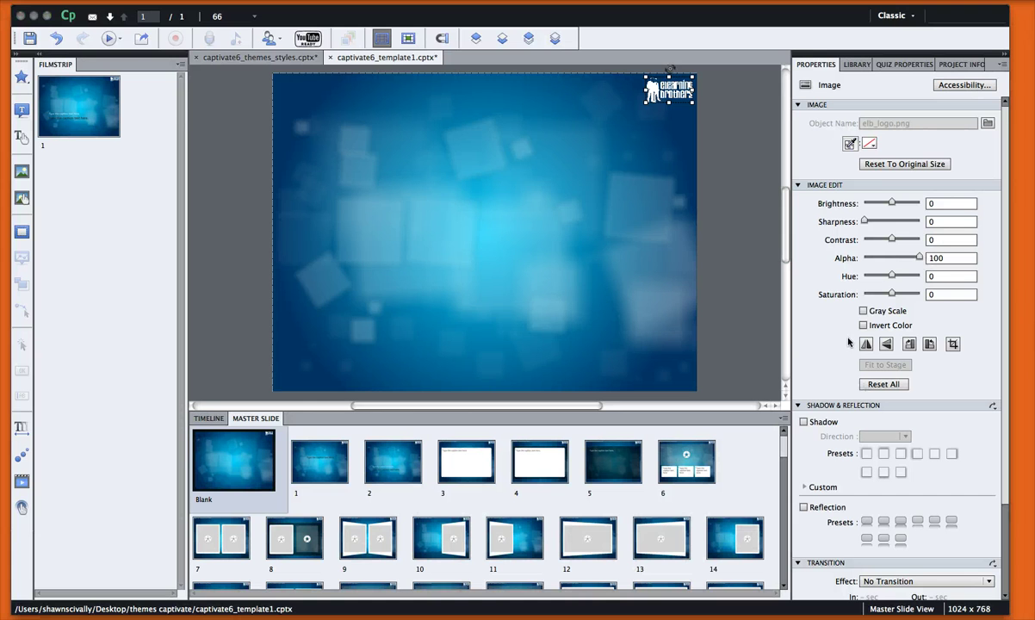
{"action": "left_click_drag", "start_coordinate": [923, 257], "coordinate": [871, 257]}
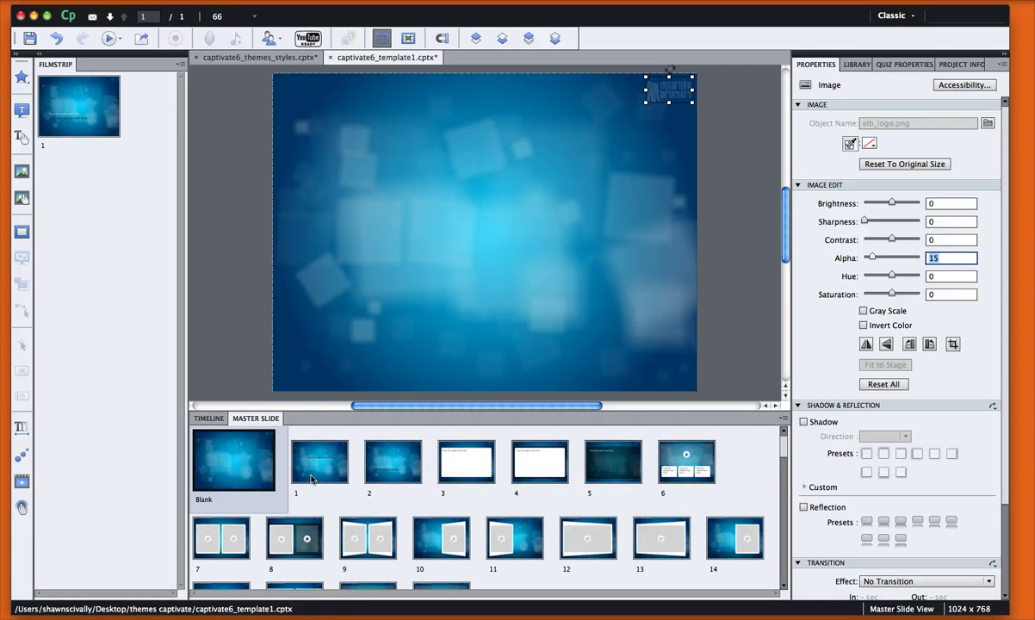
- Check the faint logo on master slides 3 and 4, then return to Filmstrip view
{"action": "left_click", "coordinate": [475, 465]}
{"action": "left_click", "coordinate": [474, 465]}
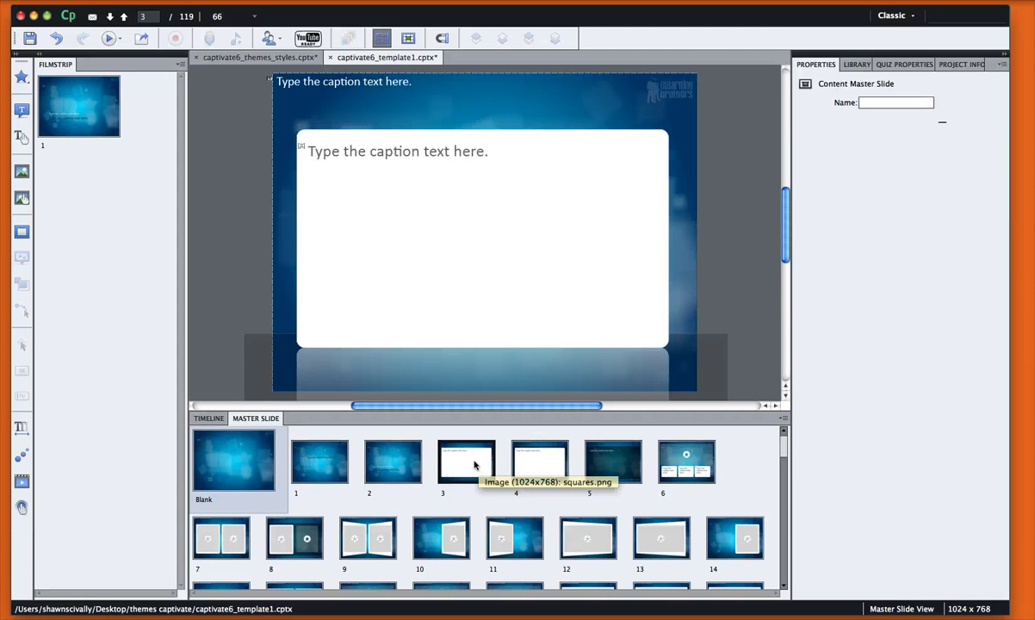
{"action": "left_click", "coordinate": [567, 443]}
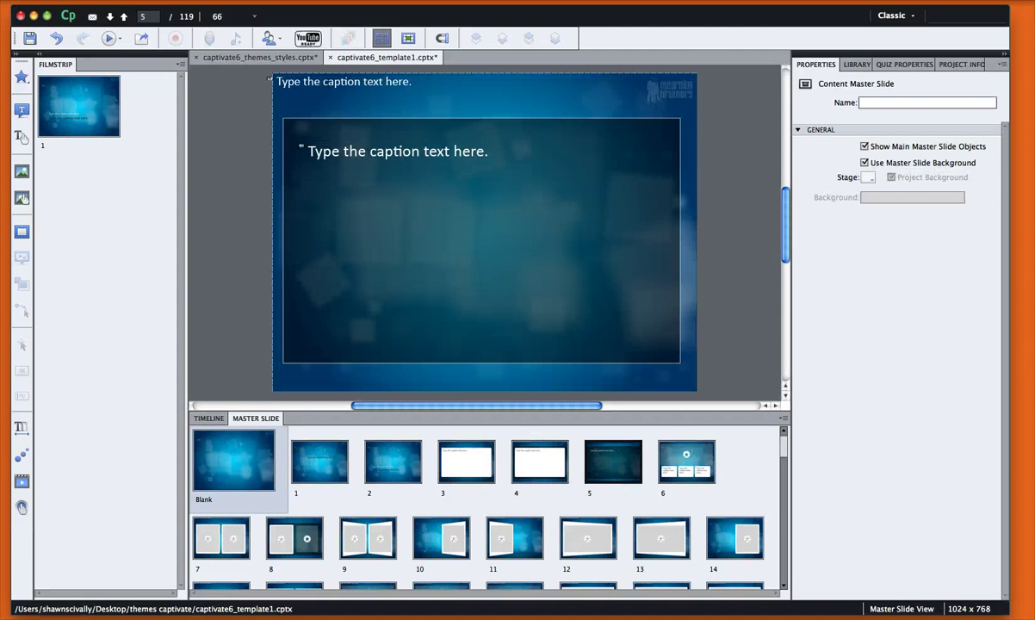
{"action": "left_click", "coordinate": [76, 207]}
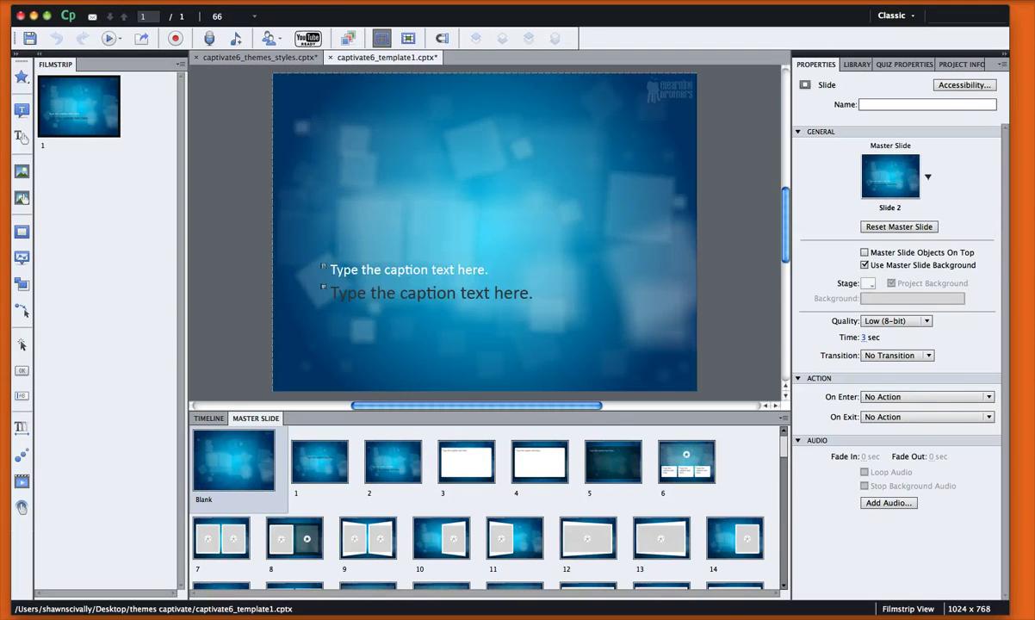
- Insert a new slide based on master slide 8
{"action": "left_click", "coordinate": [211, 2]}
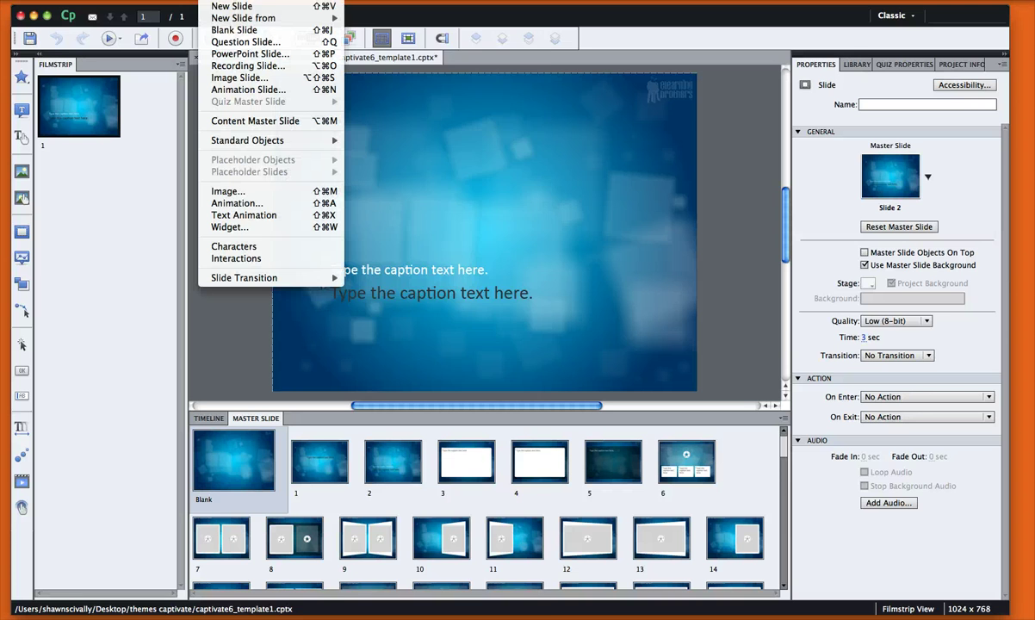
{"action": "mouse_move", "coordinate": [243, 18]}
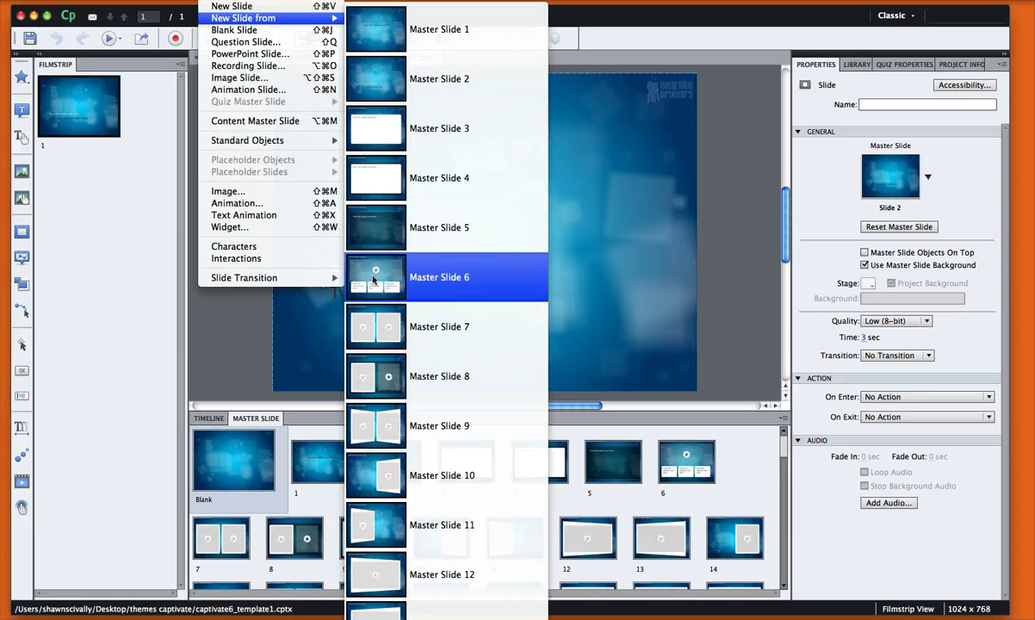
{"action": "left_click", "coordinate": [384, 370]}
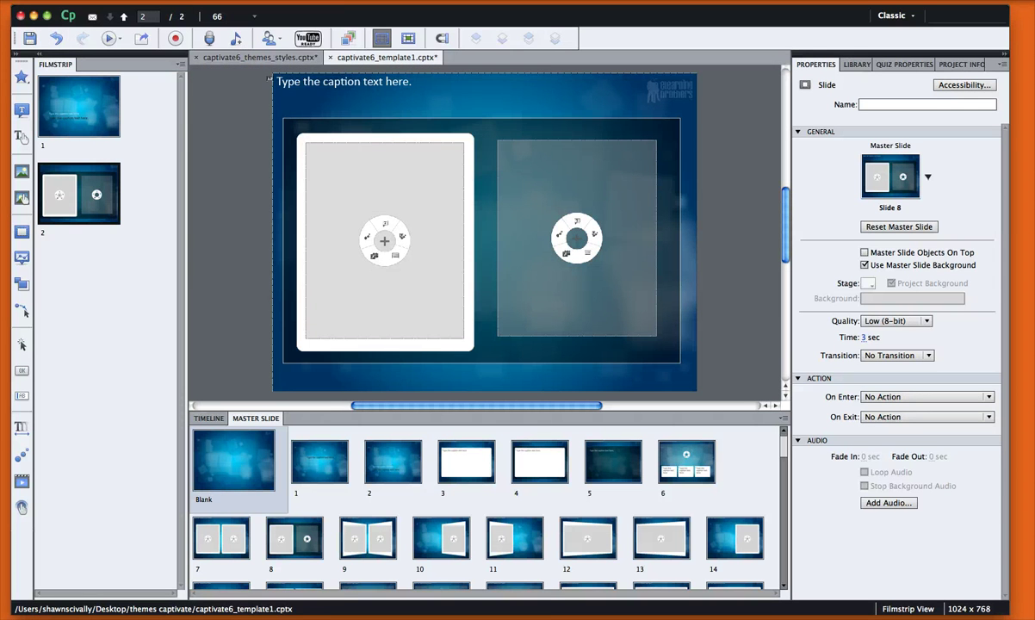
- Insert another new slide based on master slide 11
{"action": "left_click", "coordinate": [215, 1]}
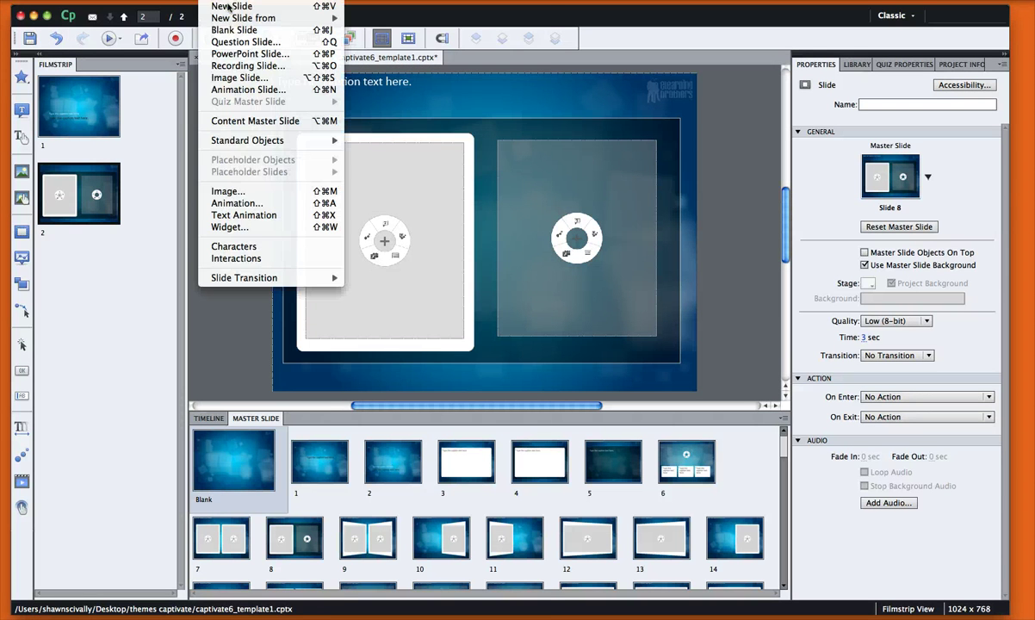
{"action": "mouse_move", "coordinate": [244, 18]}
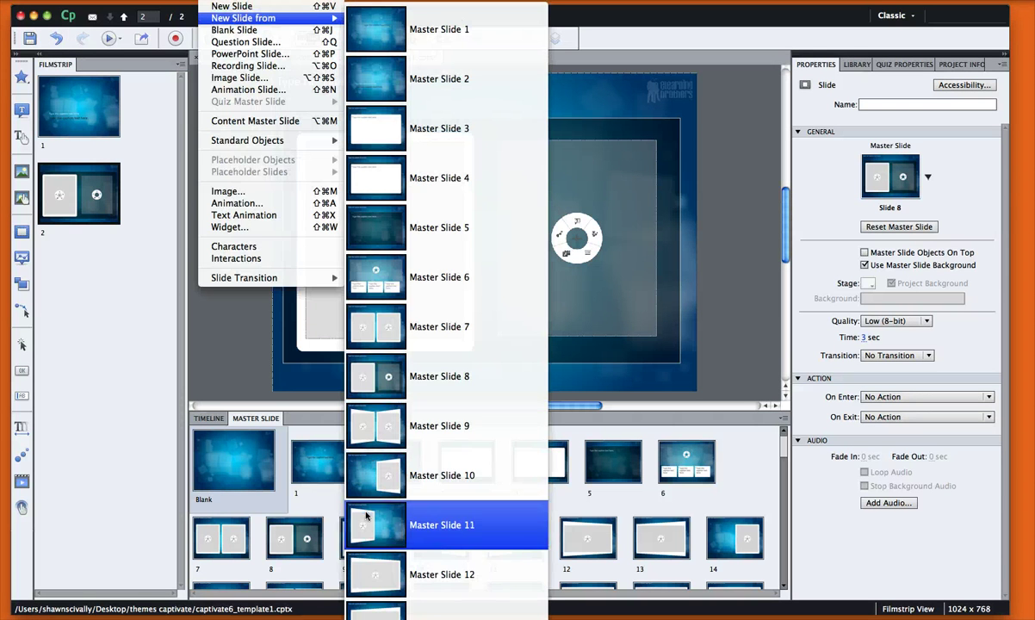
{"action": "left_click", "coordinate": [365, 511]}
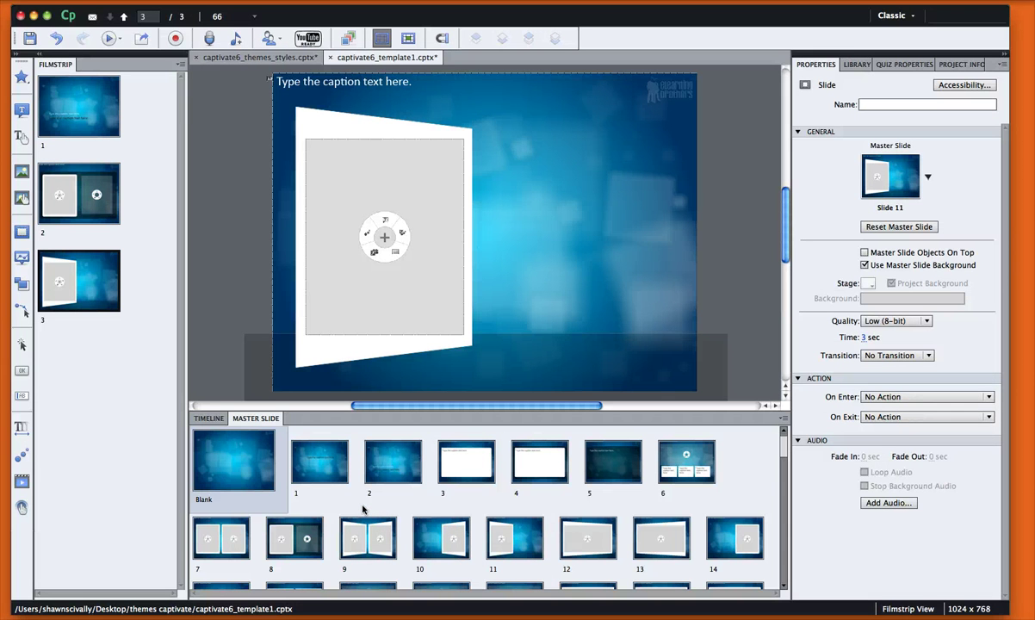